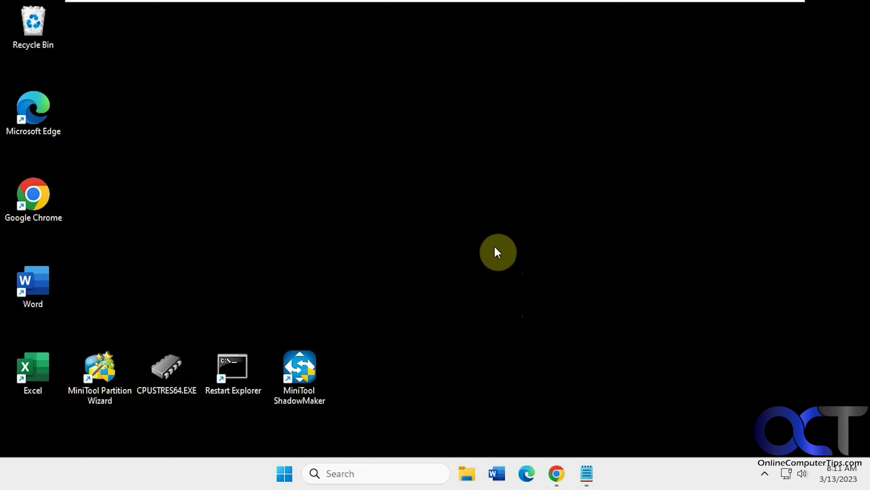
Step: Check Microsoft Edge's password settings page, then close the browser
click(527, 474)
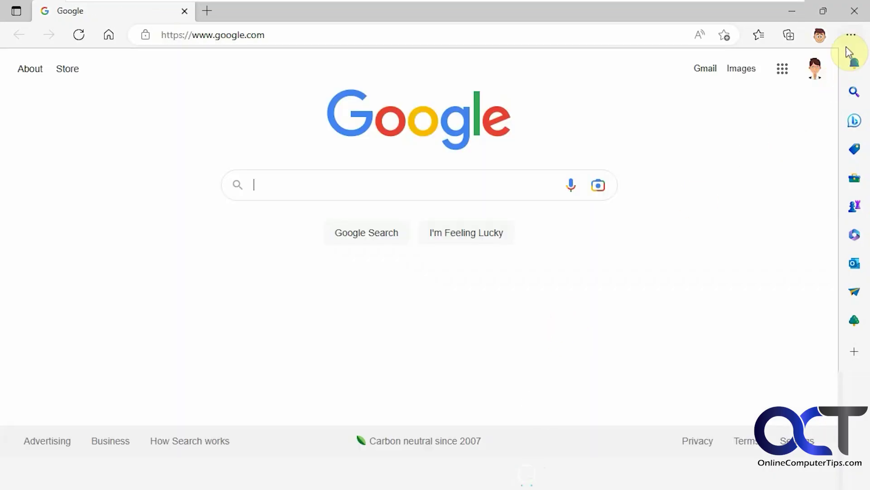
click(852, 35)
scroll(708, 290, down, 3)
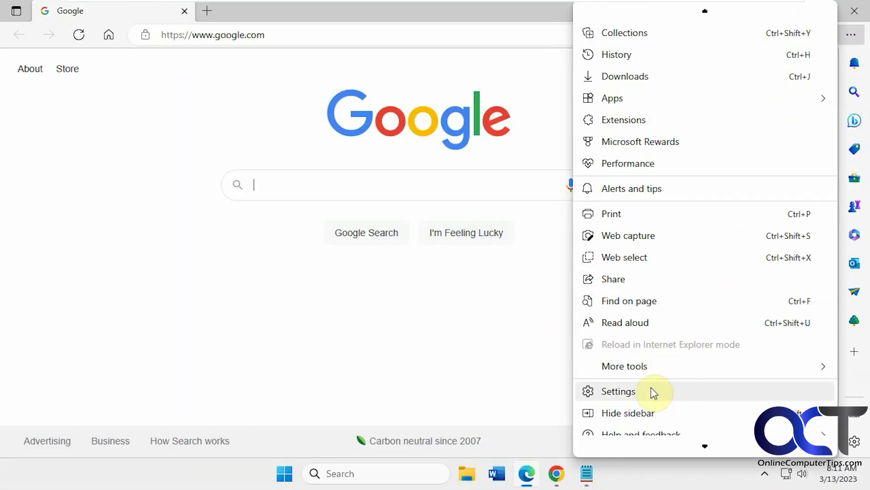
click(651, 389)
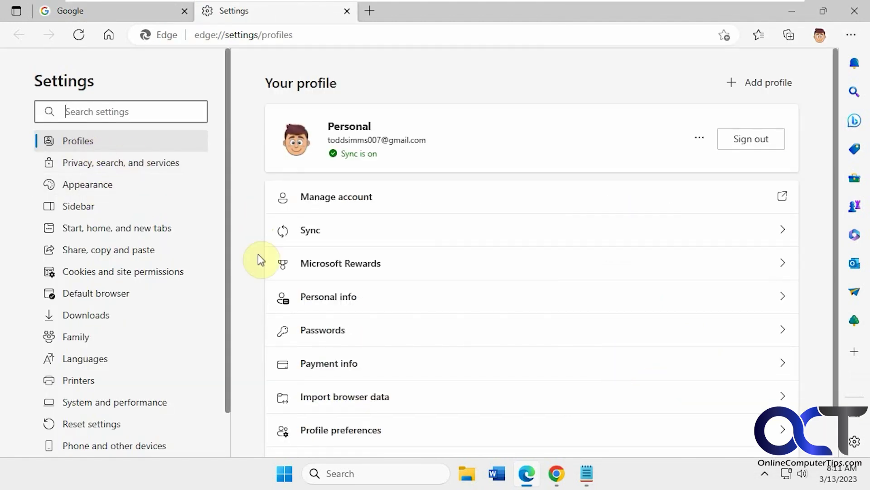
click(352, 331)
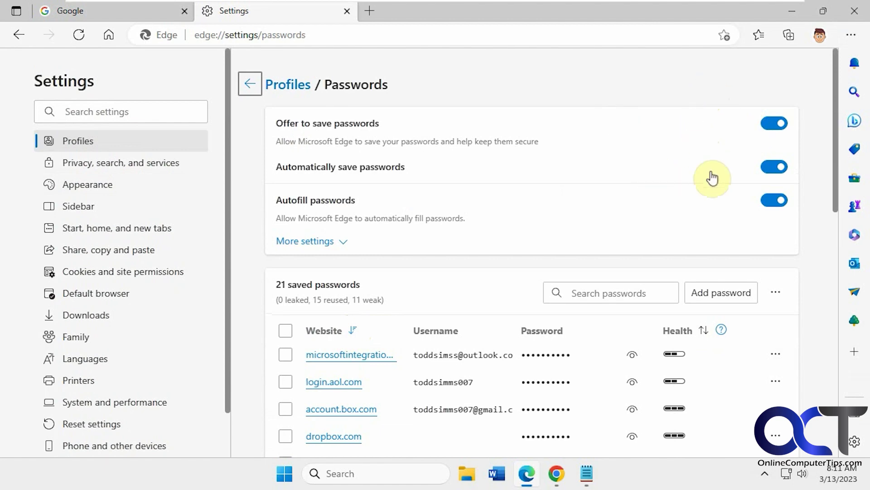
click(855, 11)
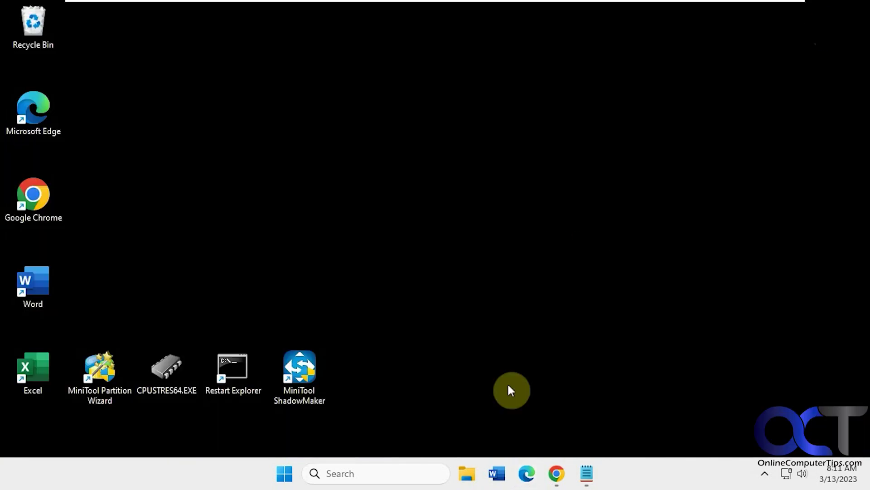
Step: Launch Registry Editor (regedit) from Windows search with administrator rights
click(403, 476)
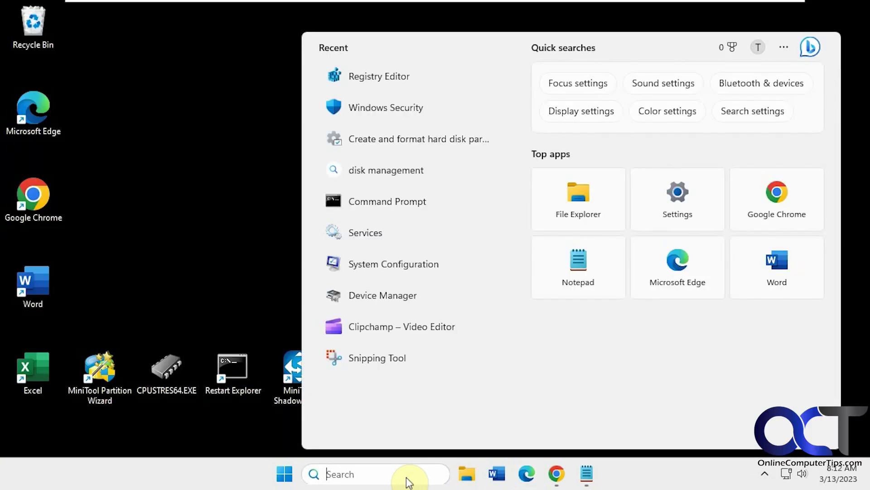
text(regedit)
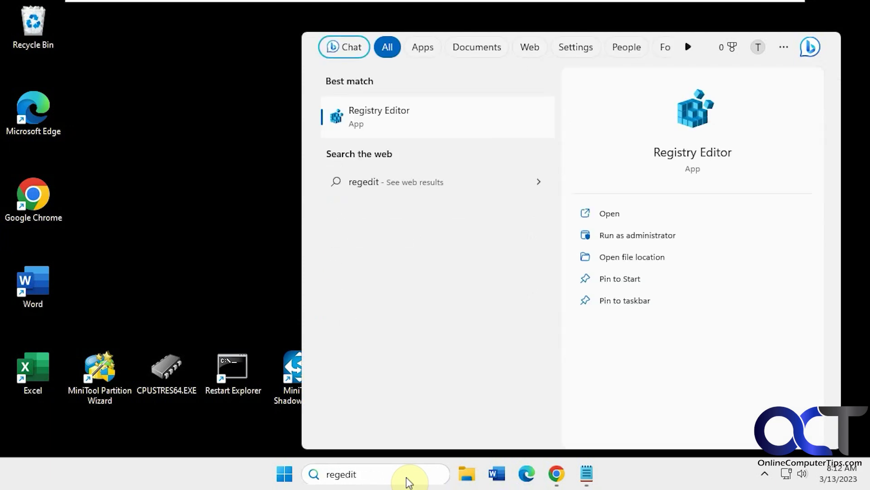
key(Return)
click(385, 345)
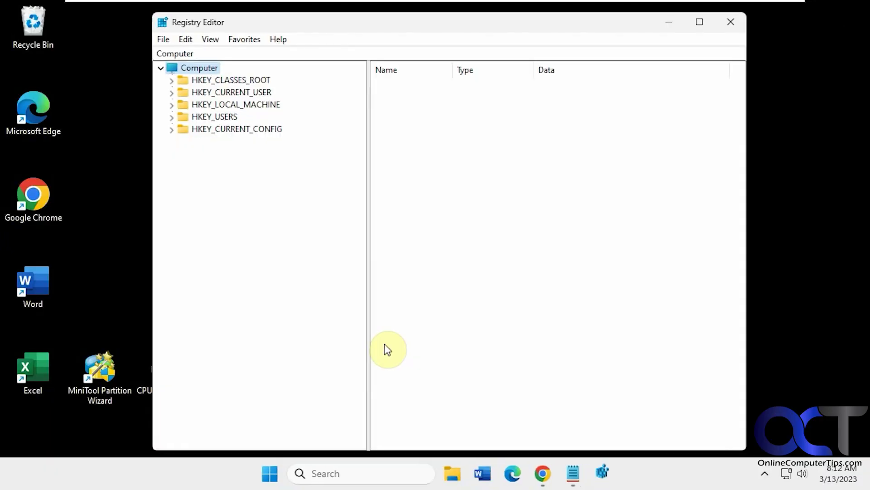
Step: Copy the HKEY_LOCAL_MACHINE\SOFTWARE\Policies\Microsoft path from Notepad and paste it into the address bar
click(572, 472)
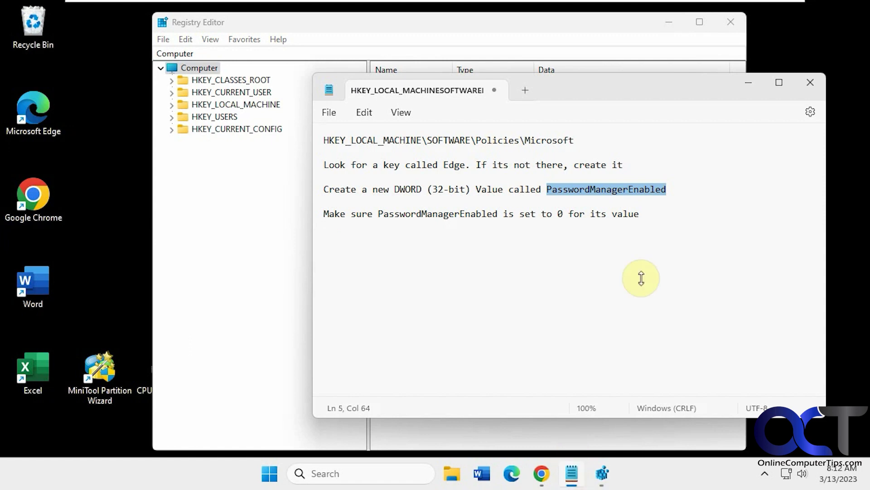
click(641, 200)
click(575, 140)
drag(574, 140, 299, 136)
key(ctrl+c)
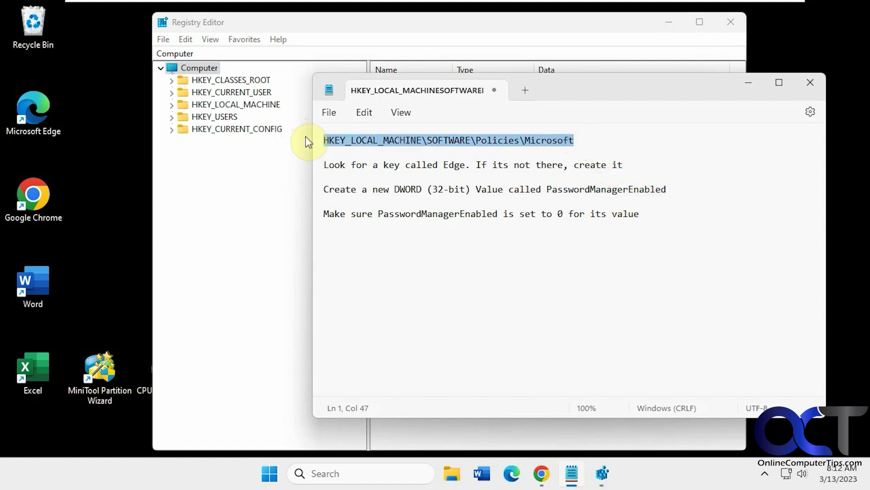
click(288, 50)
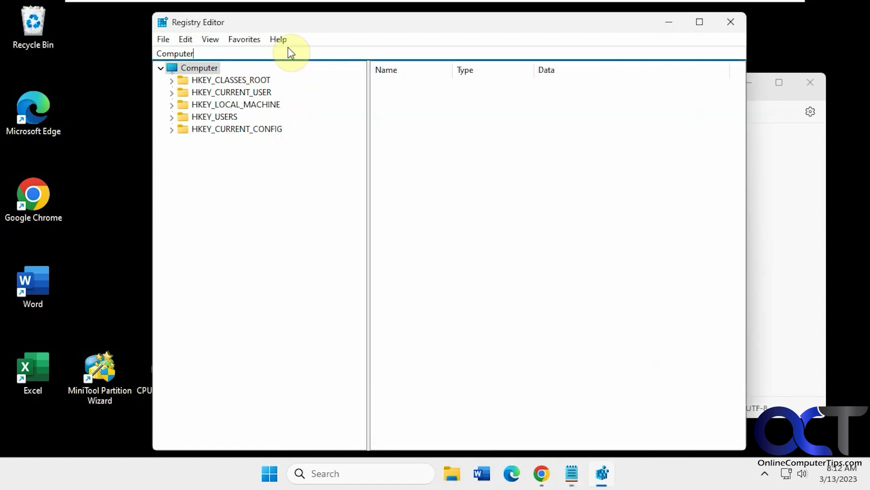
key(ctrl+v)
key(Return)
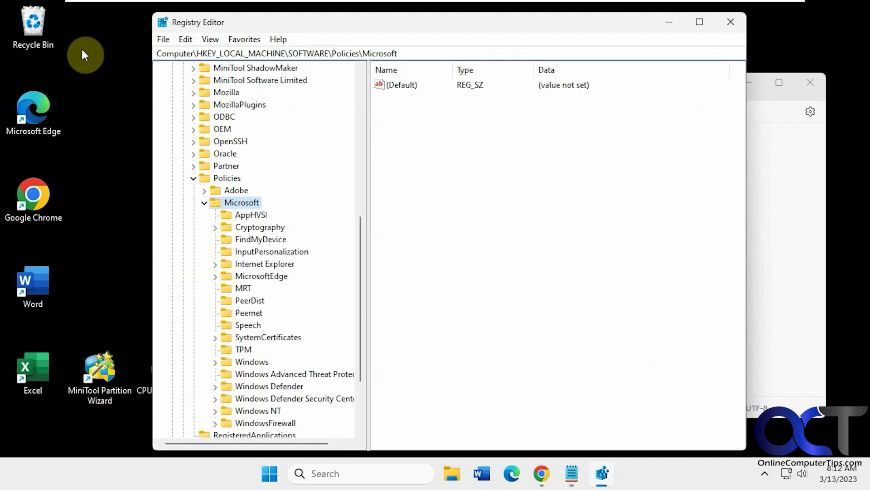
right_click(246, 208)
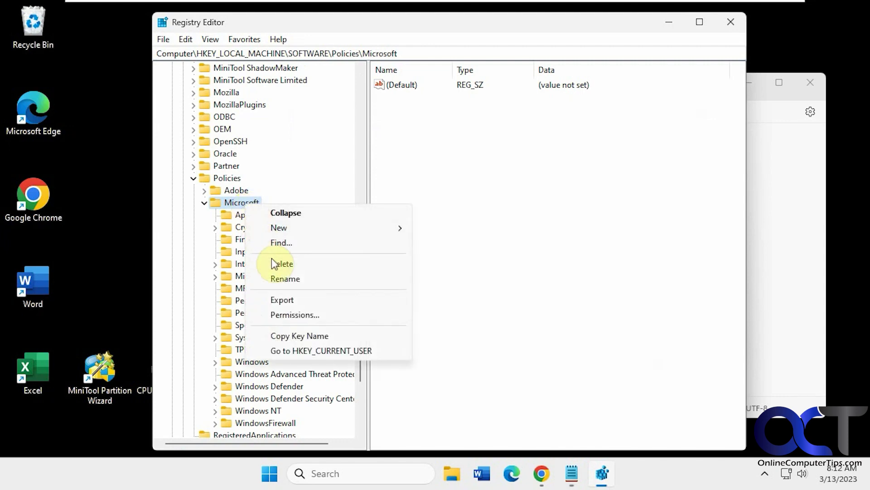
Step: Create a new key named Edge under the Microsoft key
mouse_move(271, 224)
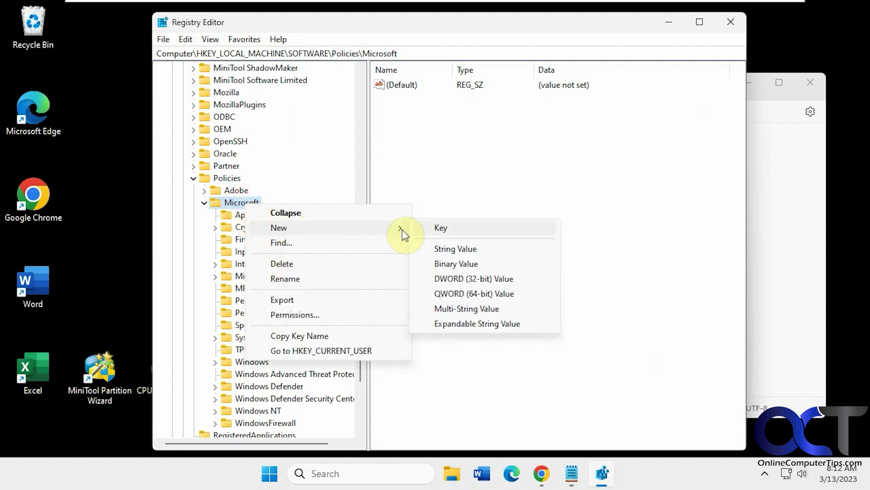
click(435, 230)
text(Edge)
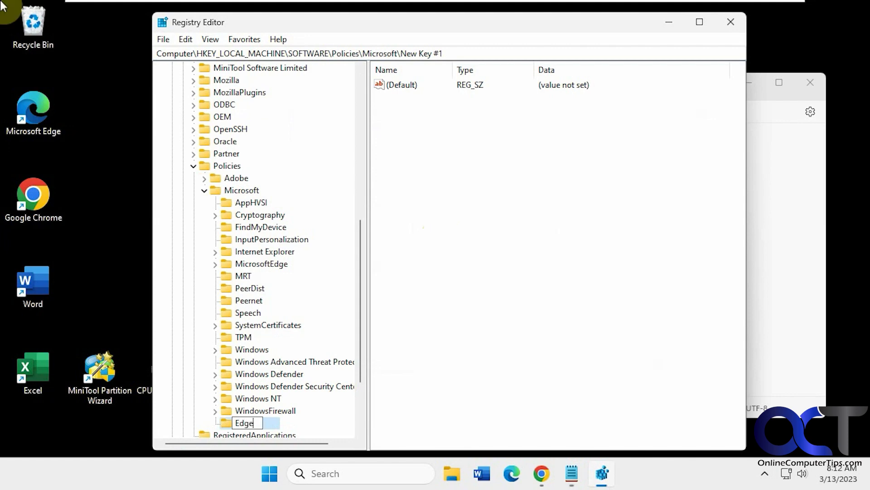
key(Return)
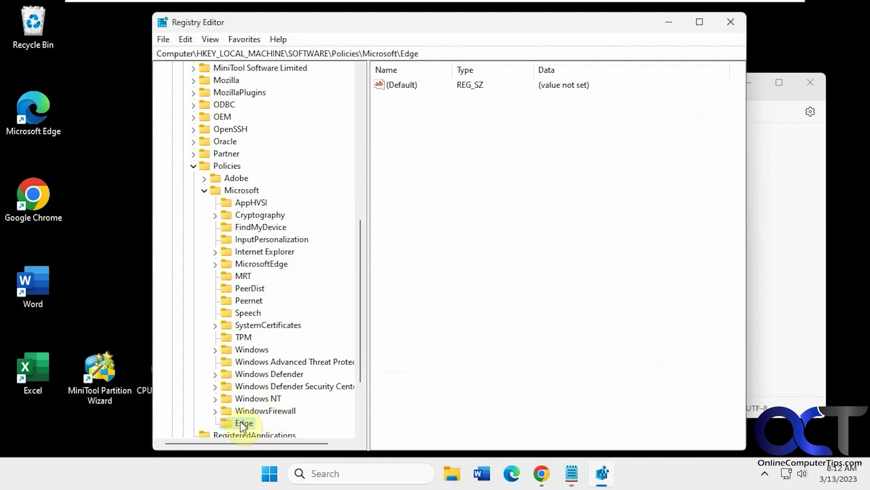
Step: Copy the value name PasswordManagerEnabled from the Notepad instructions
click(768, 303)
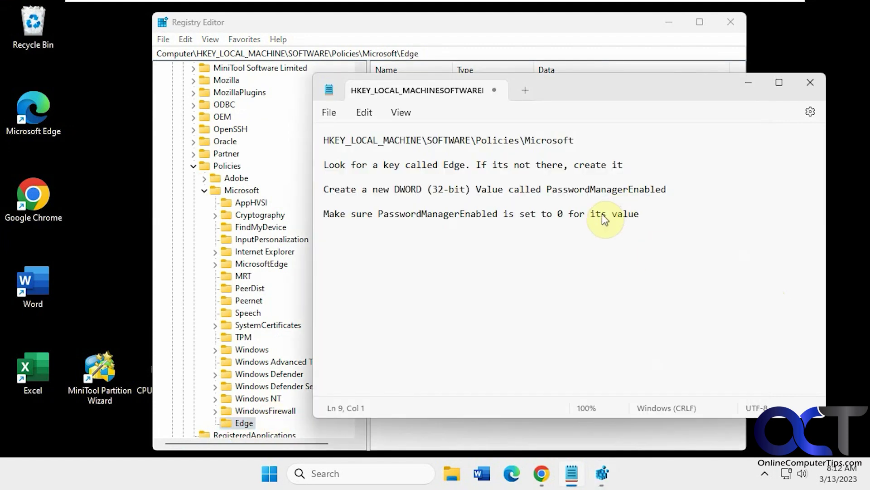
double_click(610, 193)
key(ctrl+c)
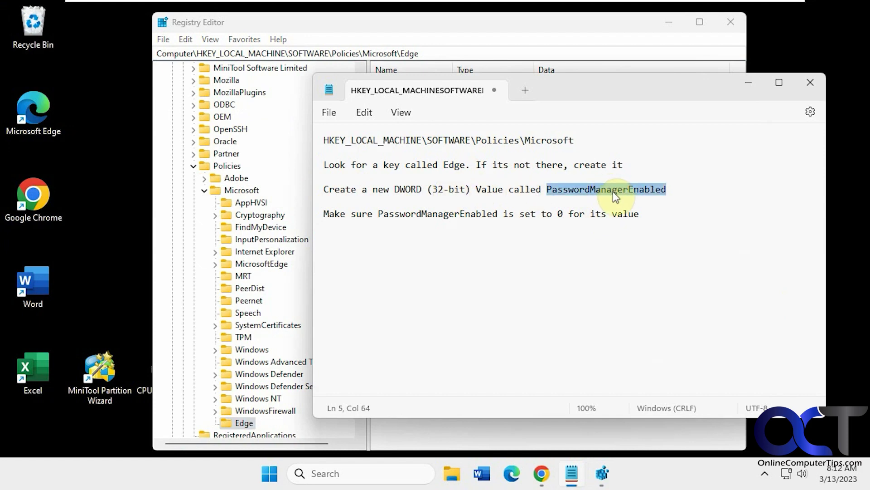
click(610, 25)
Step: Create DWORD (32-bit) value PasswordManagerEnabled in the Edge key, keeping its data at 0
right_click(439, 171)
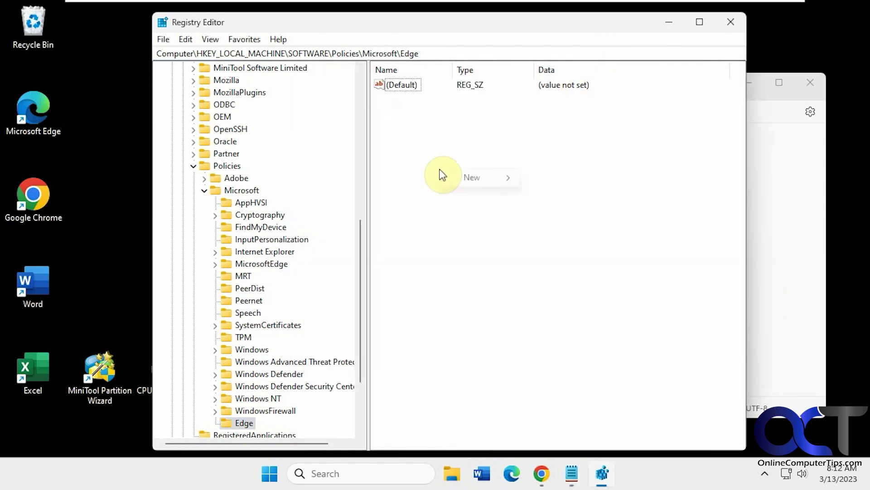
mouse_move(464, 181)
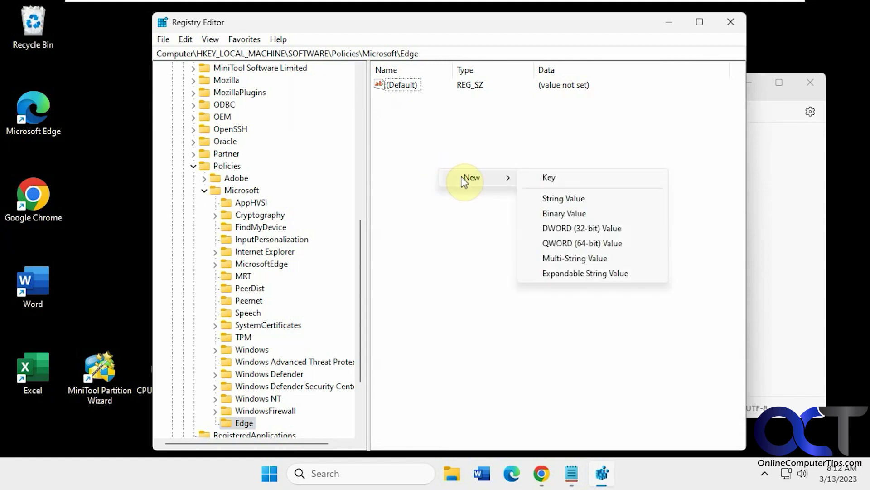
click(568, 228)
key(ctrl+v)
key(Return)
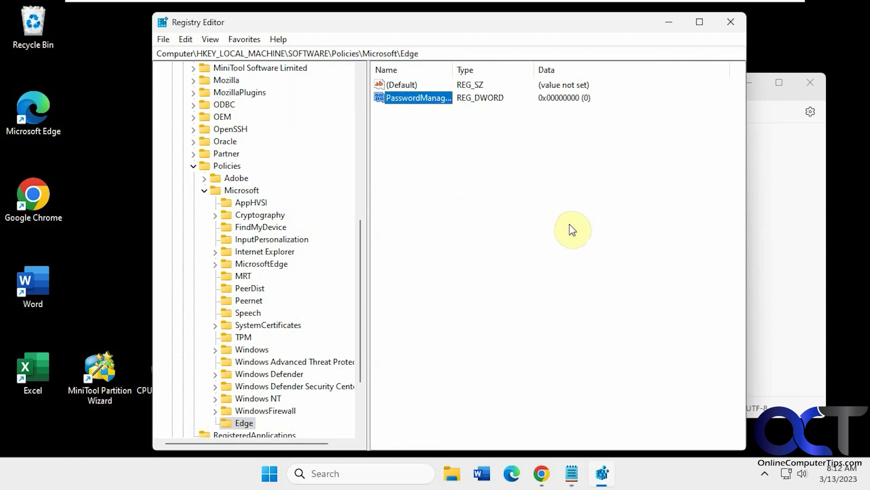
double_click(390, 100)
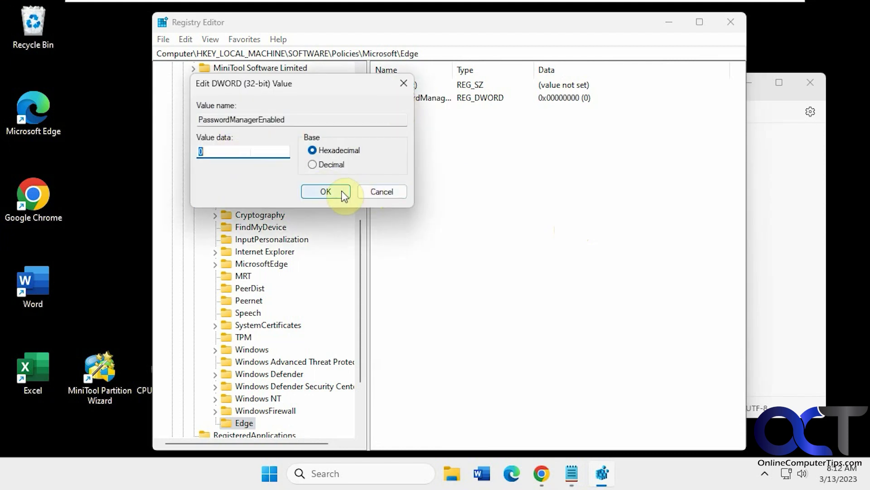
click(343, 195)
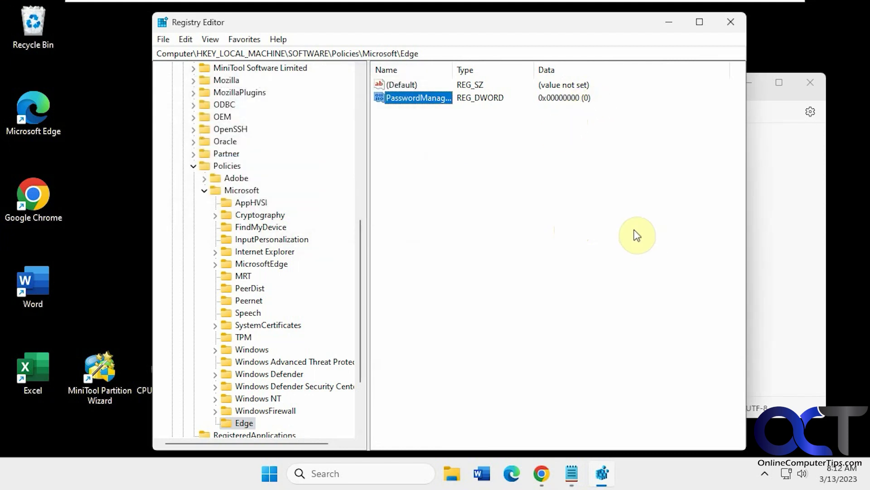
click(761, 237)
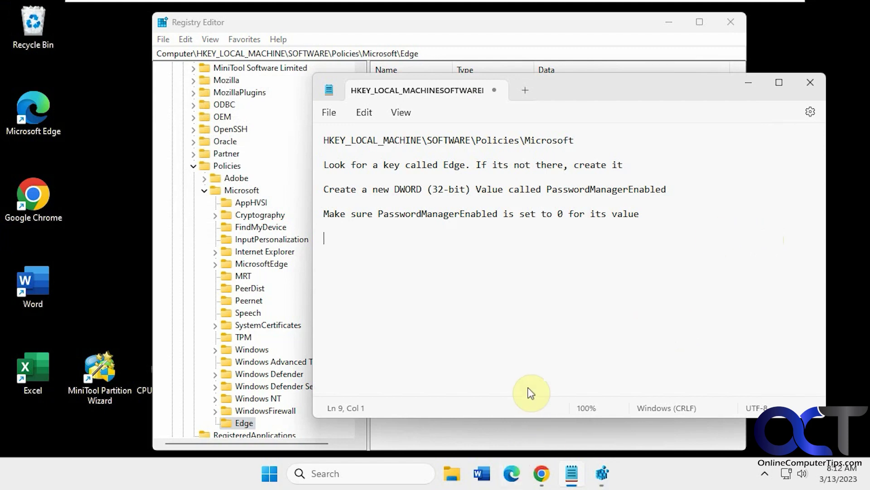
Step: Open Task Manager from the taskbar and restart the Windows Explorer process
right_click(639, 471)
click(667, 425)
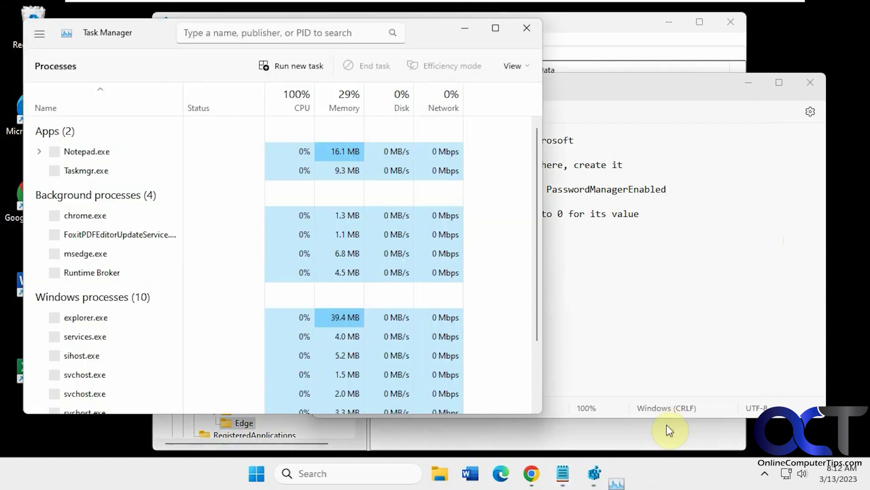
scroll(219, 278, down, 5)
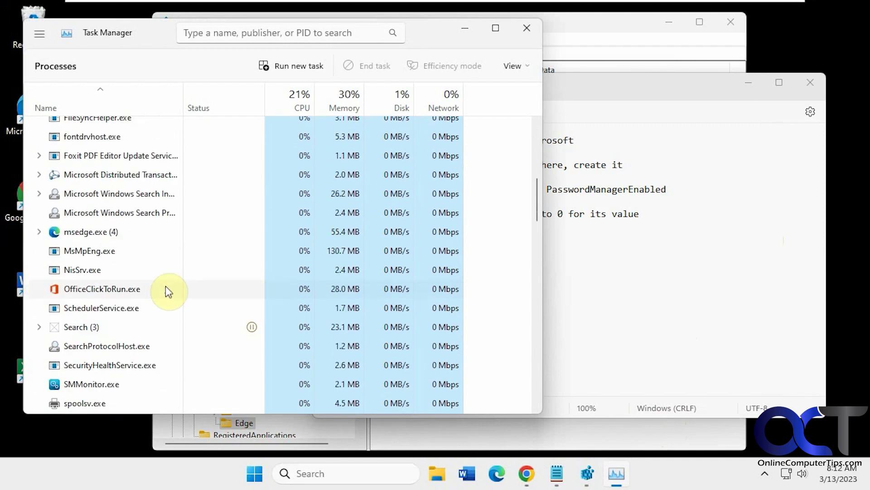
scroll(165, 290, down, 3)
drag(539, 220, 539, 328)
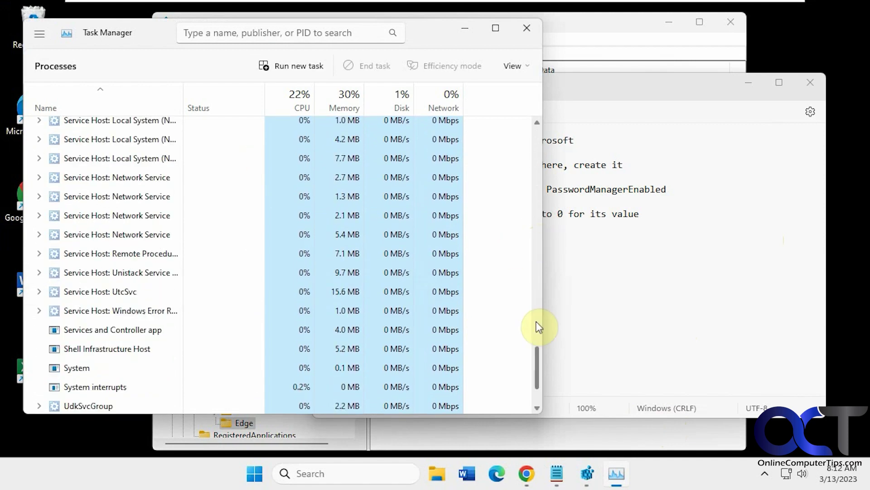
scroll(536, 397, down, 2)
right_click(122, 329)
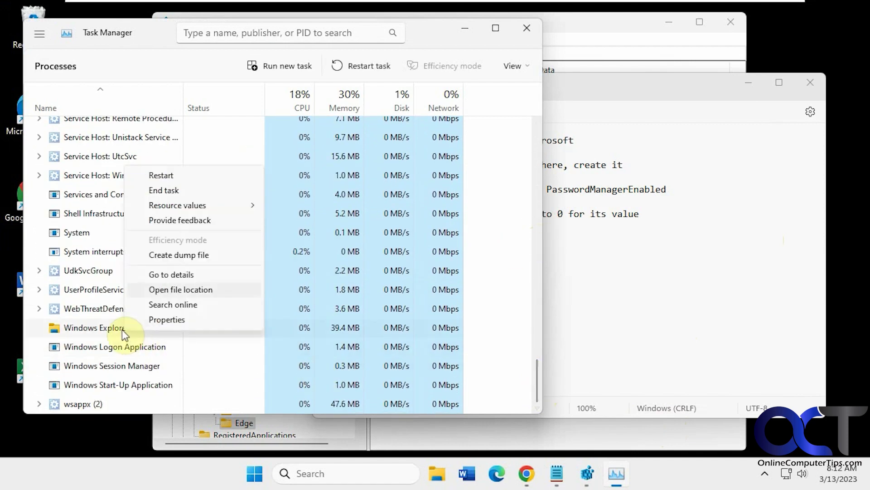
click(180, 178)
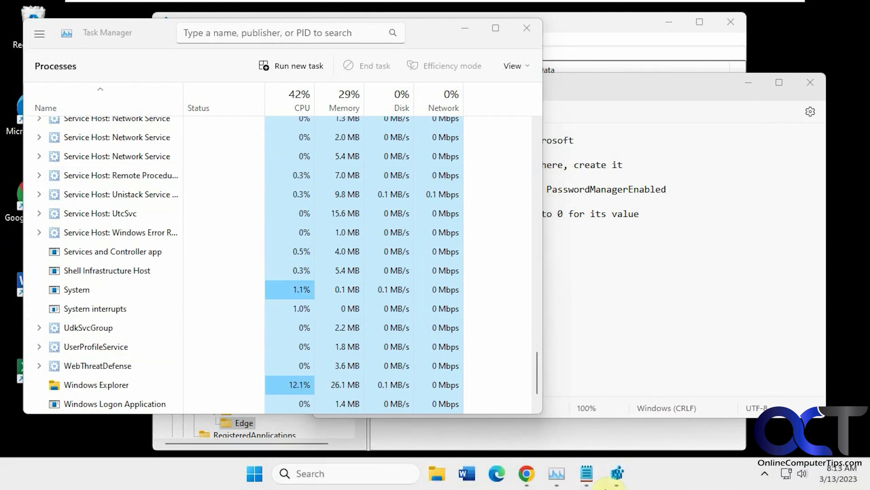
Step: Reopen Edge's Passwords settings and confirm Offer to save passwords is off and organization-managed
click(497, 474)
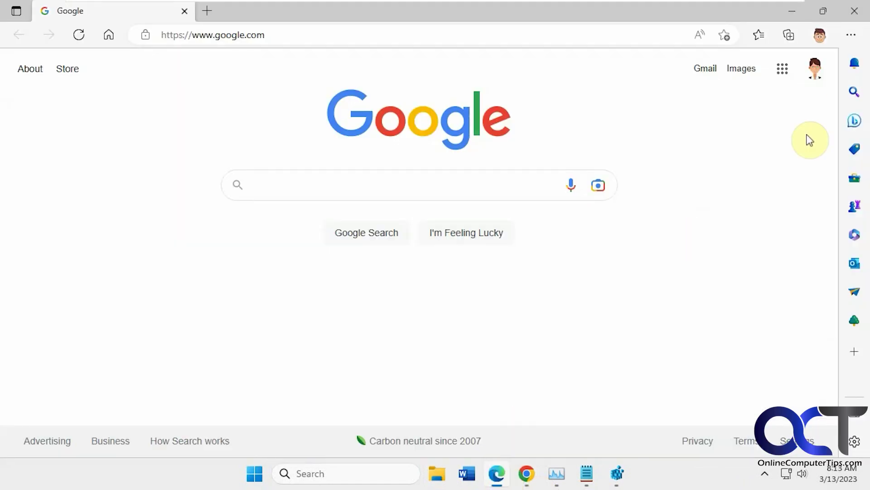
click(852, 34)
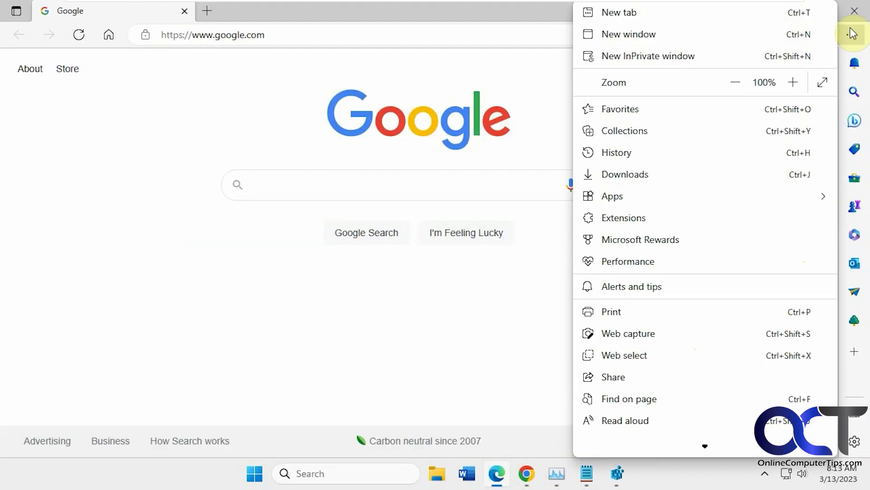
scroll(739, 315, down, 1)
scroll(687, 343, down, 2)
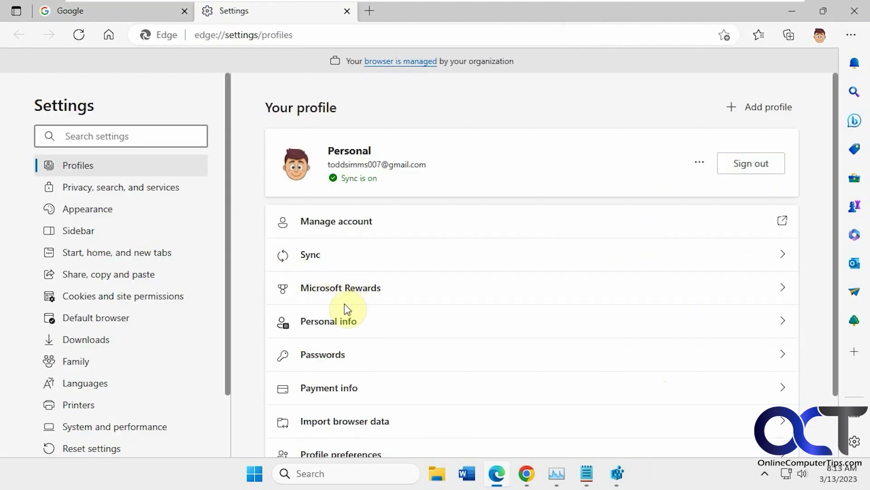
click(333, 355)
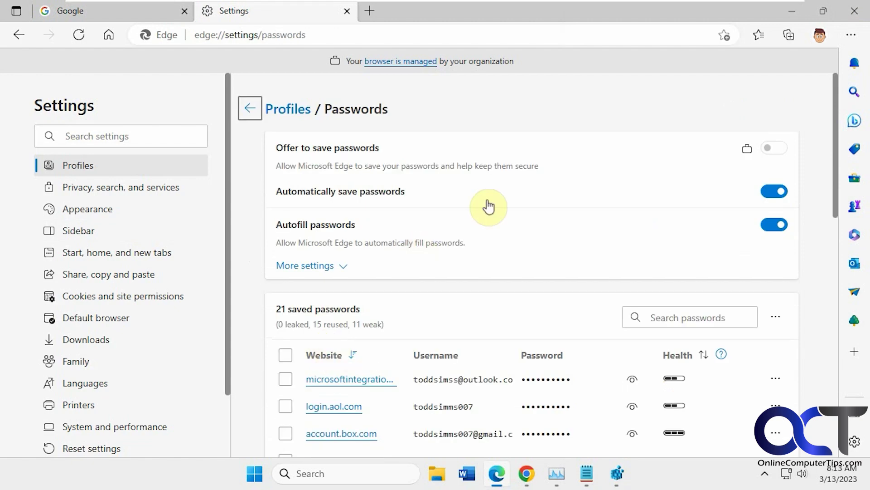
mouse_move(755, 159)
click(254, 480)
Step: Switch to the other user account from Start and sign in with that user's PIN
click(299, 428)
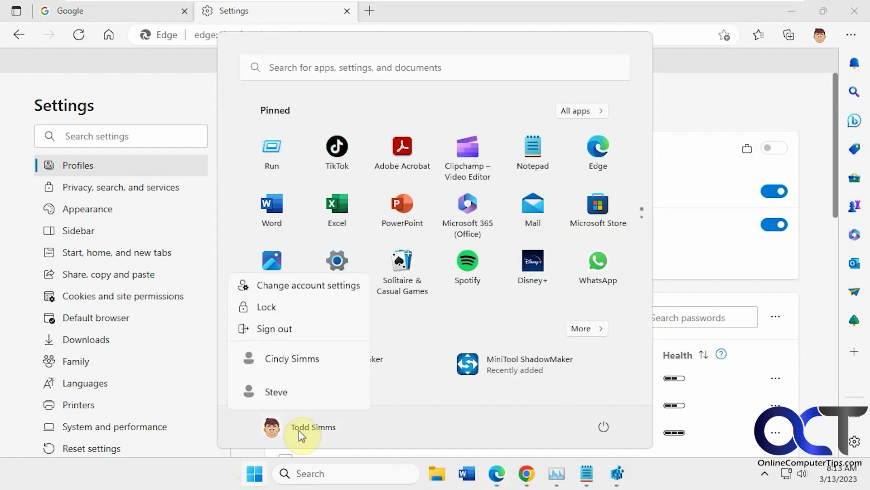
click(302, 369)
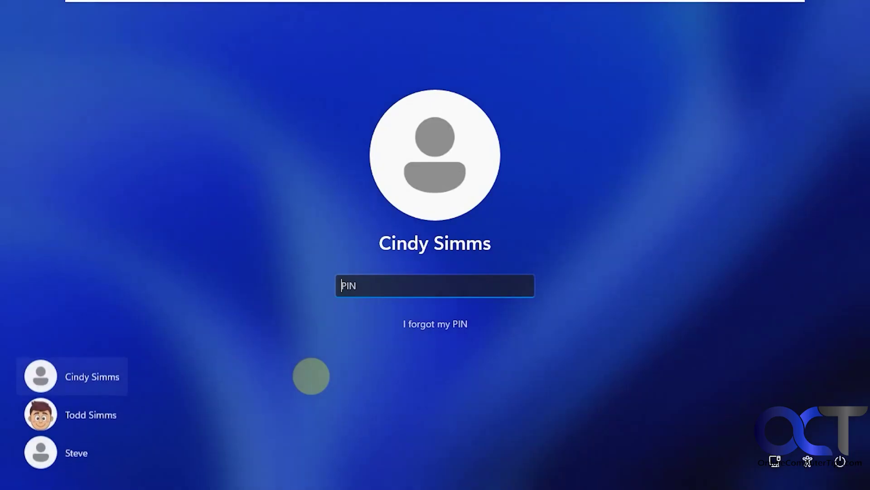
text(****)
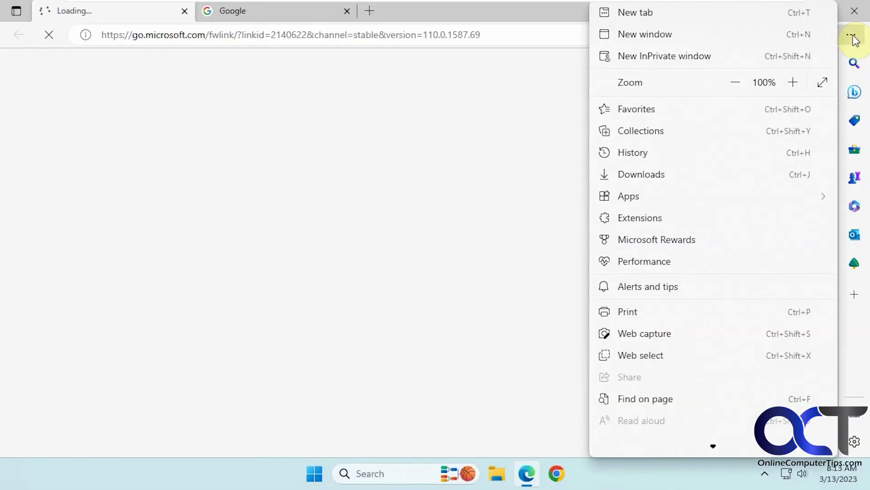
Step: Dismiss the promo popup, confirm Offer to save passwords is managed on this account, then close Edge
scroll(657, 389, down, 1)
scroll(657, 397, down, 1)
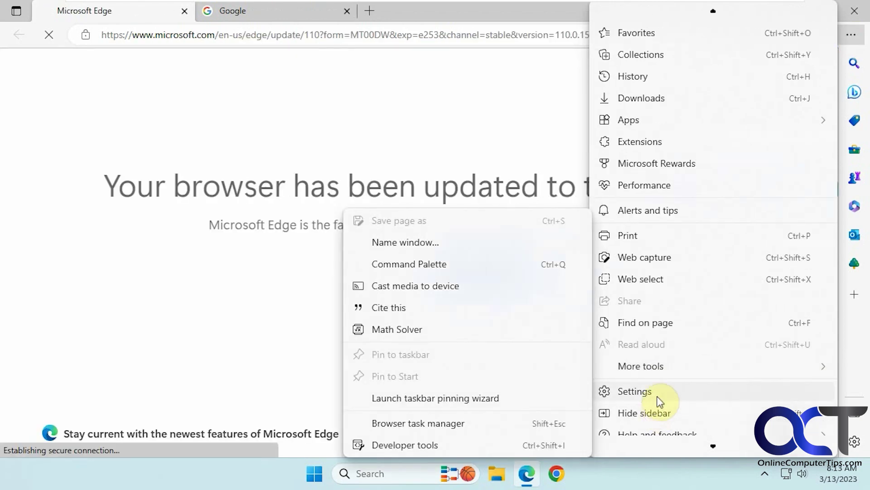
click(658, 394)
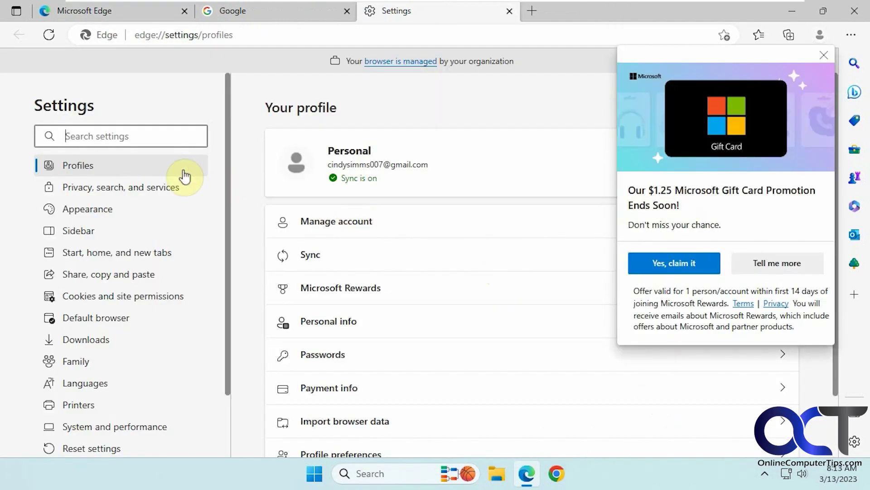
click(823, 58)
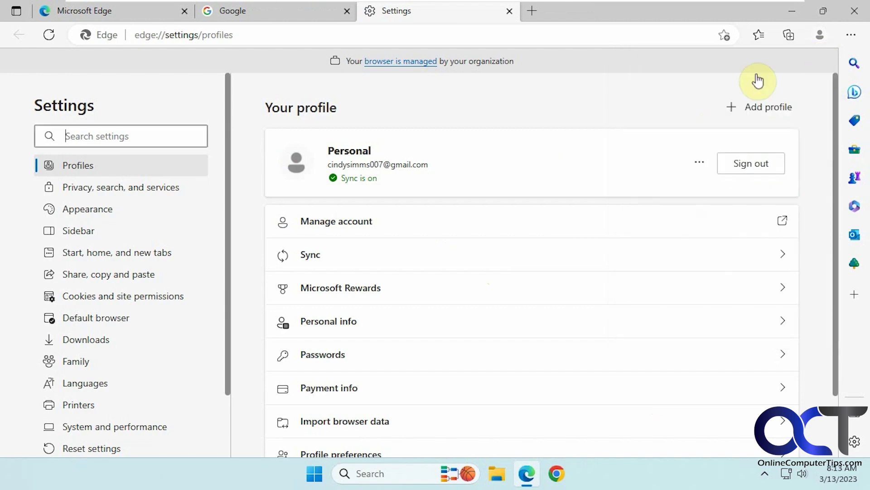
click(365, 355)
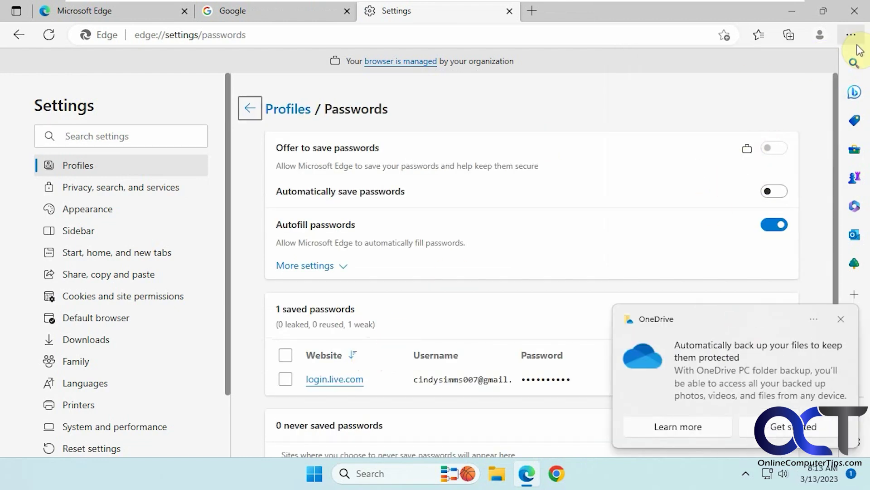
click(860, 12)
Step: Dismiss the OneDrive notification, switch back to the original account and enter its PIN
click(842, 319)
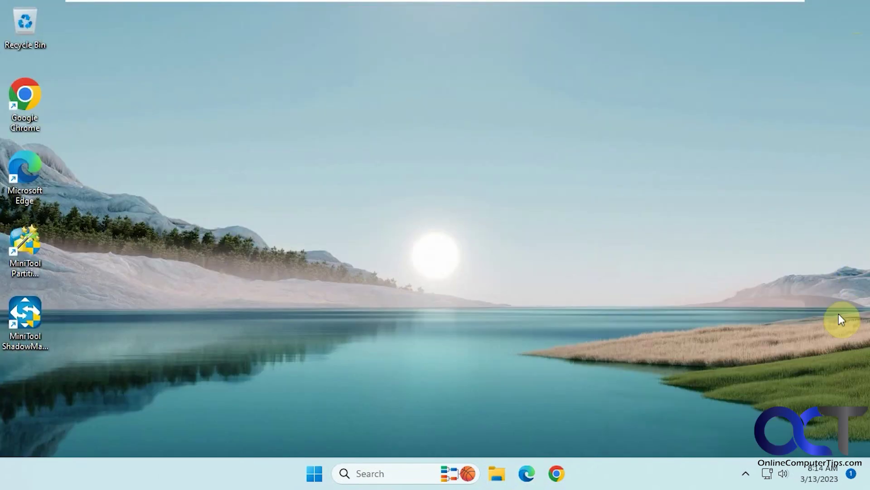
click(314, 473)
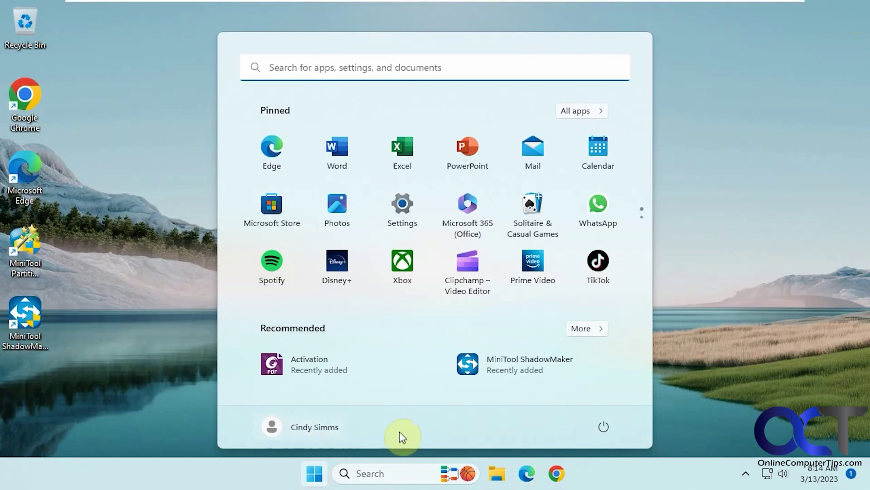
click(317, 428)
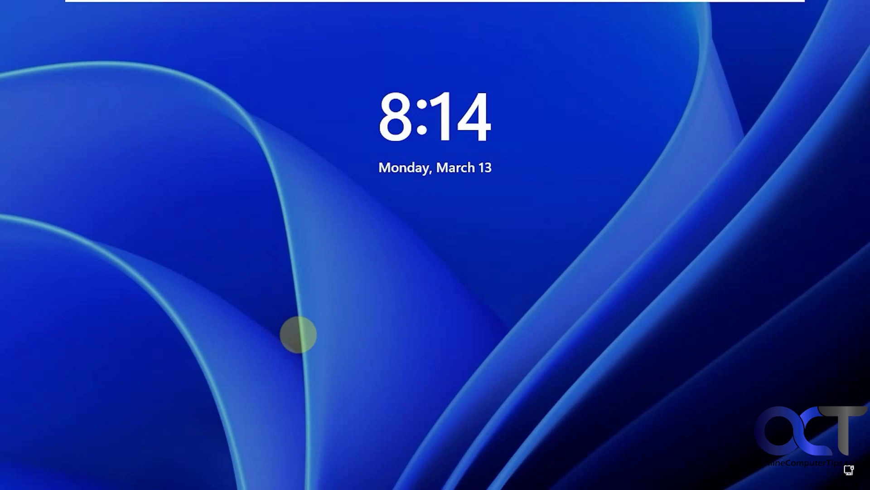
click(482, 238)
click(107, 409)
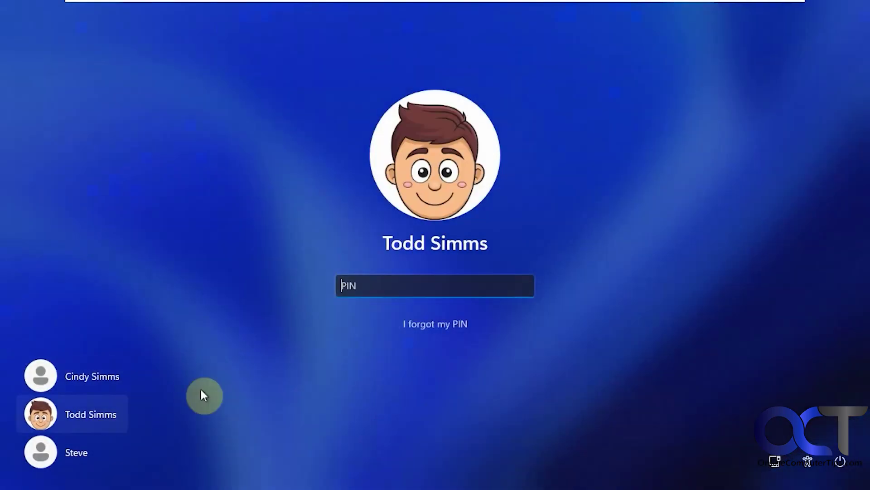
text(1234)
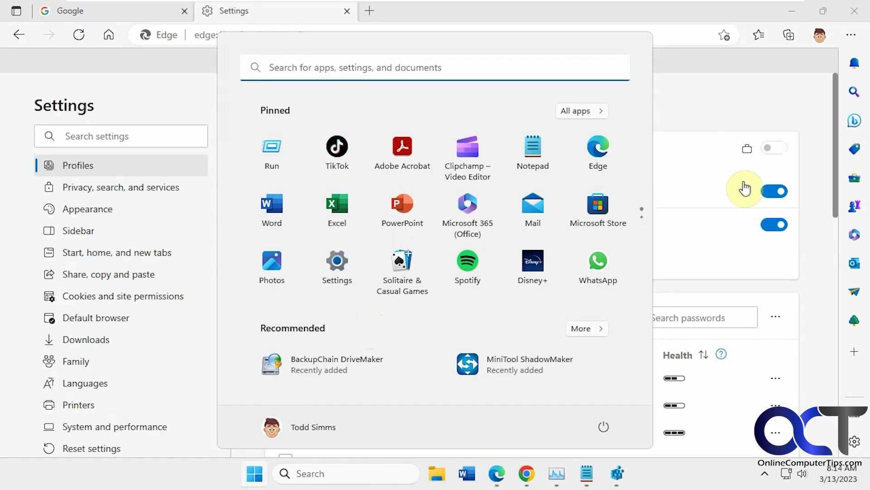
Step: Dismiss the Start menu and close the Microsoft Edge window
click(736, 100)
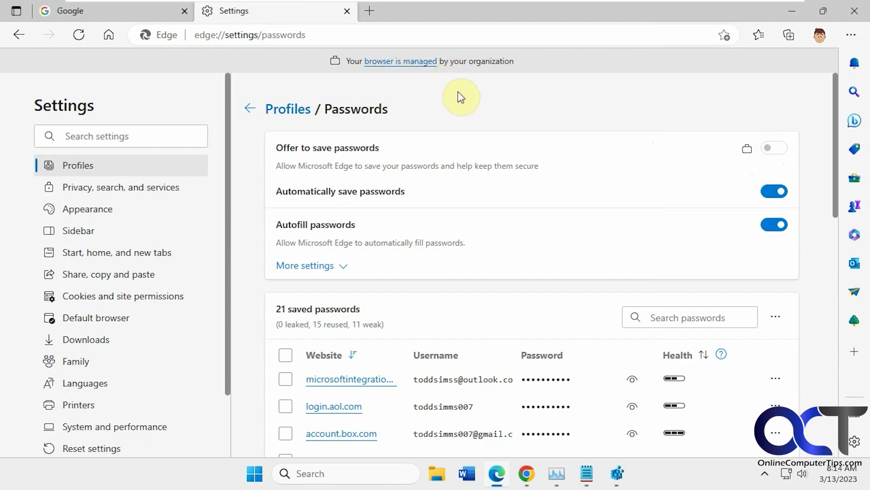
click(853, 11)
Step: Minimize Task Manager and Notepad, then delete the PasswordManagerEnabled value, confirming with Yes
click(469, 33)
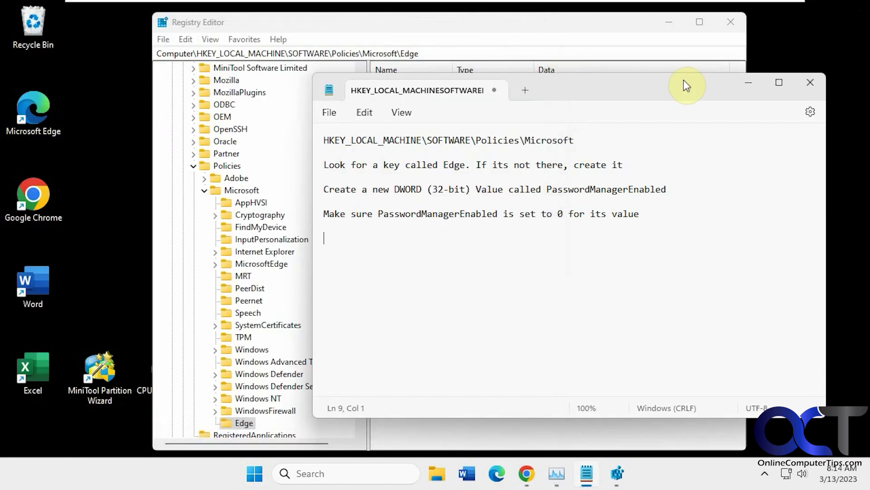
click(750, 84)
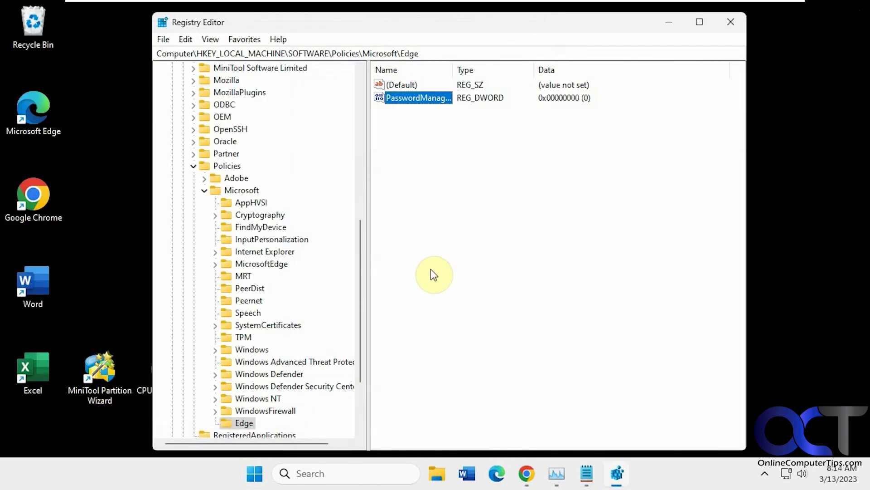
right_click(402, 97)
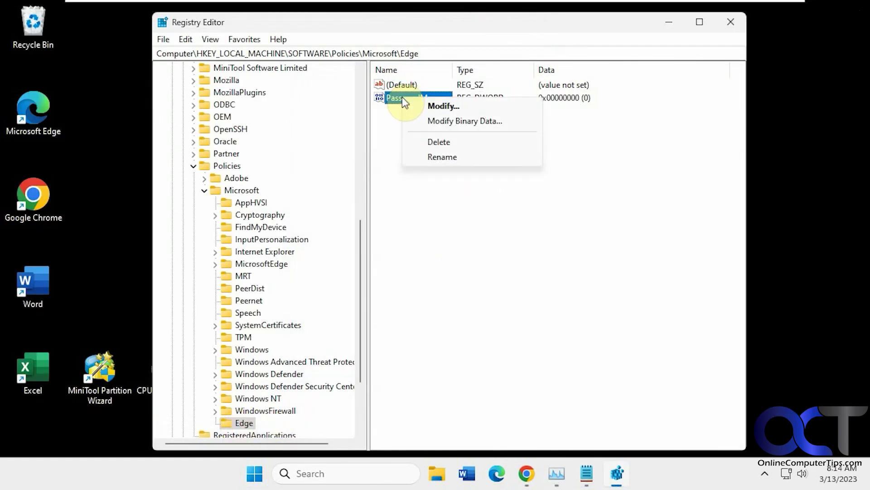
click(438, 141)
click(538, 236)
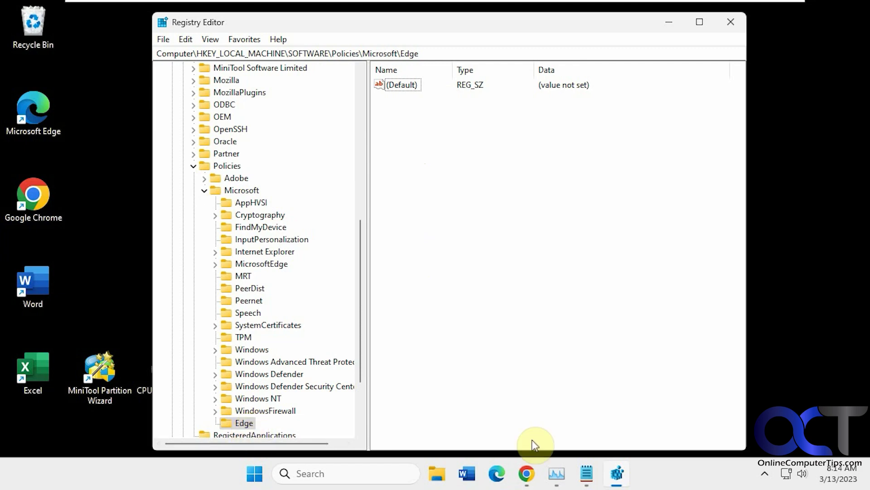
click(557, 473)
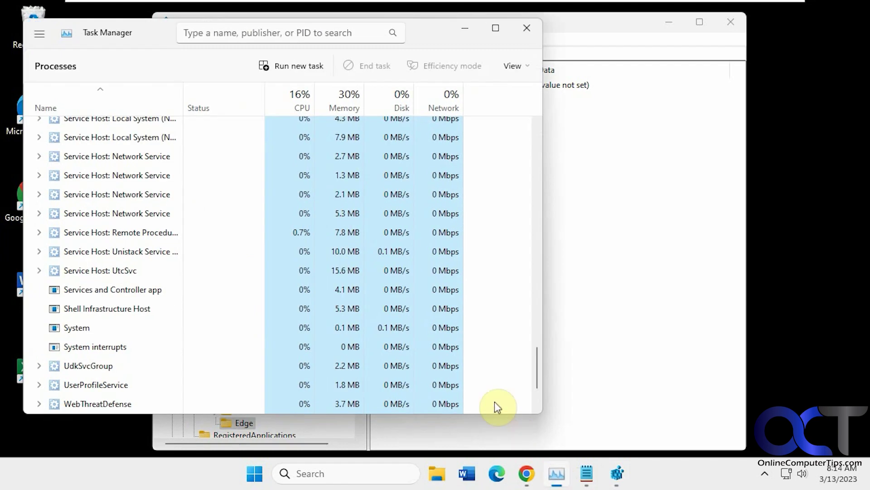
Step: Restart the Windows Explorer process in Task Manager, then bring Microsoft Edge back up on Google
scroll(393, 313, down, 5)
right_click(156, 330)
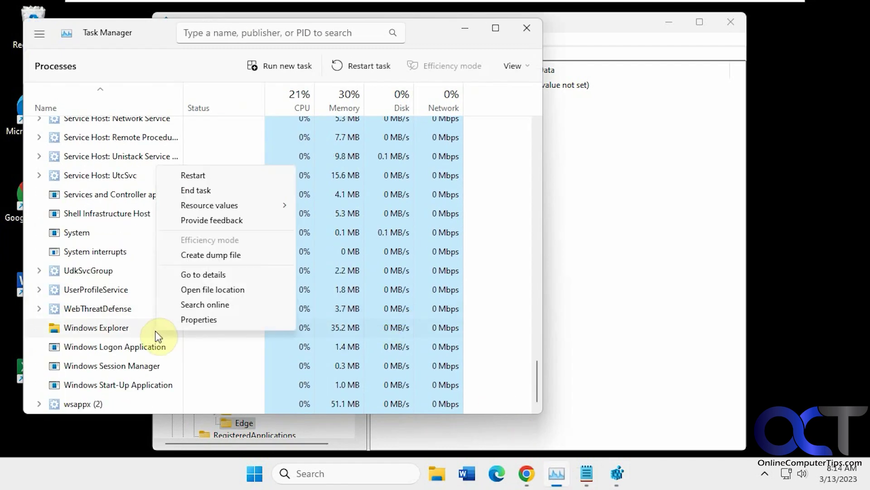
click(195, 175)
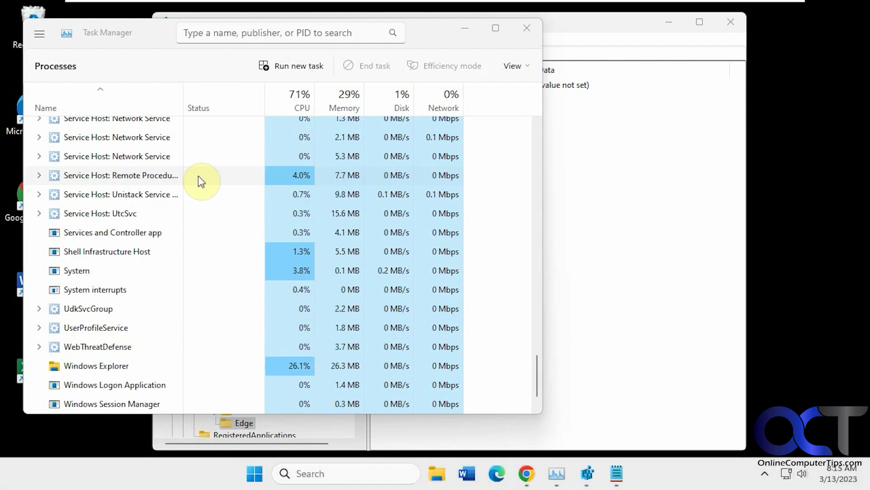
click(498, 473)
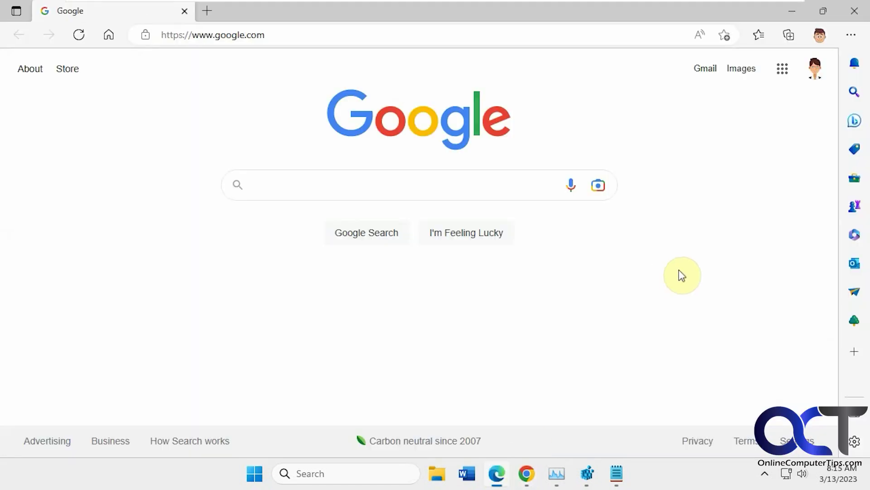
Step: Confirm 'Offer to save passwords' is enabled again in Edge's Passwords settings, then minimize Edge
click(852, 35)
scroll(676, 358, down, 1)
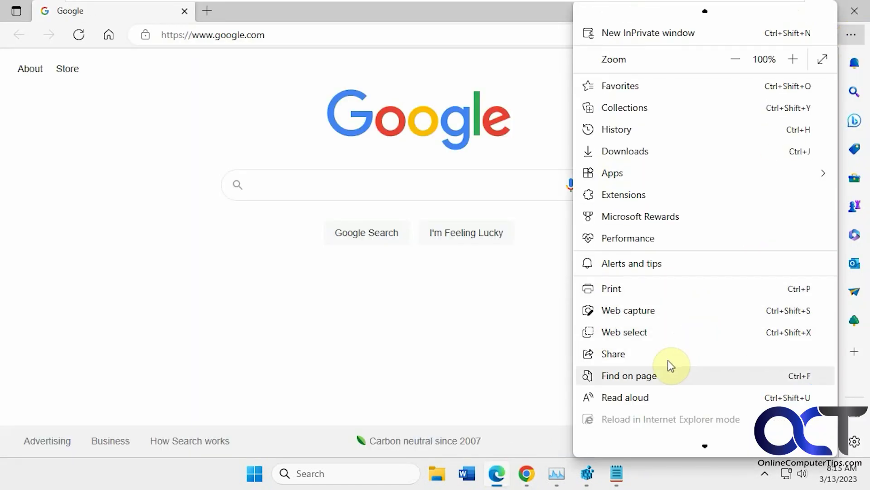
scroll(654, 374, down, 2)
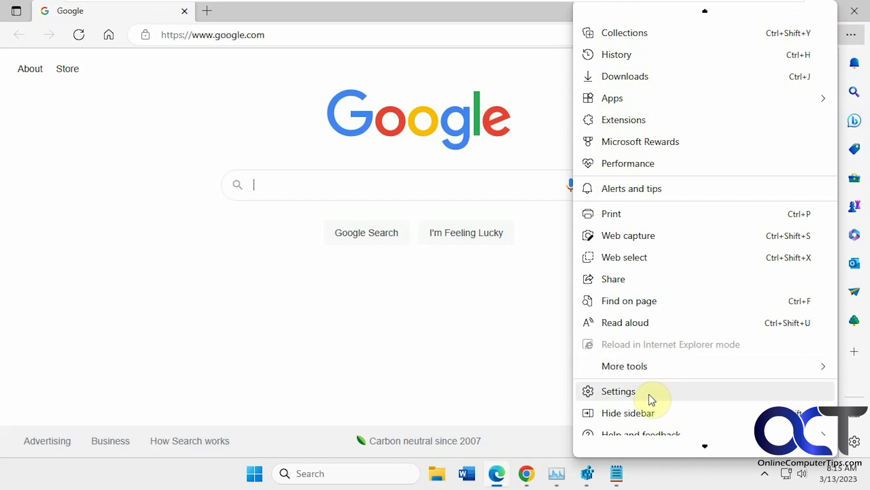
click(650, 392)
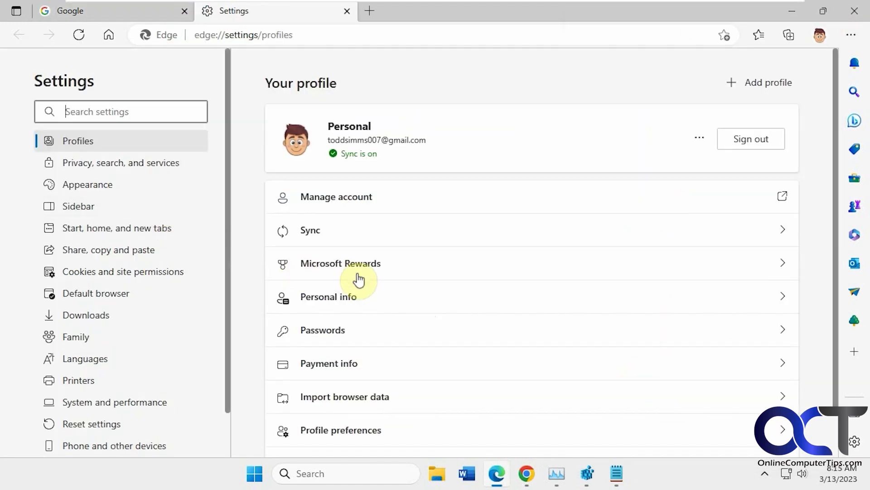
click(355, 331)
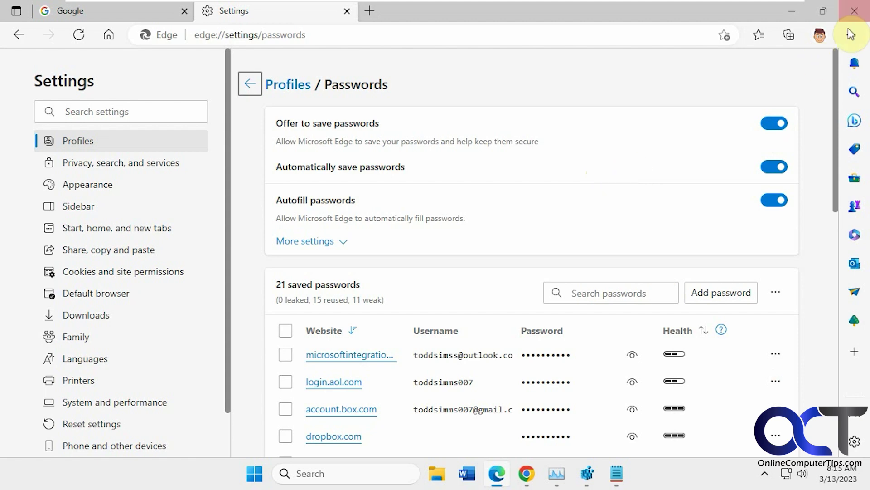
click(792, 13)
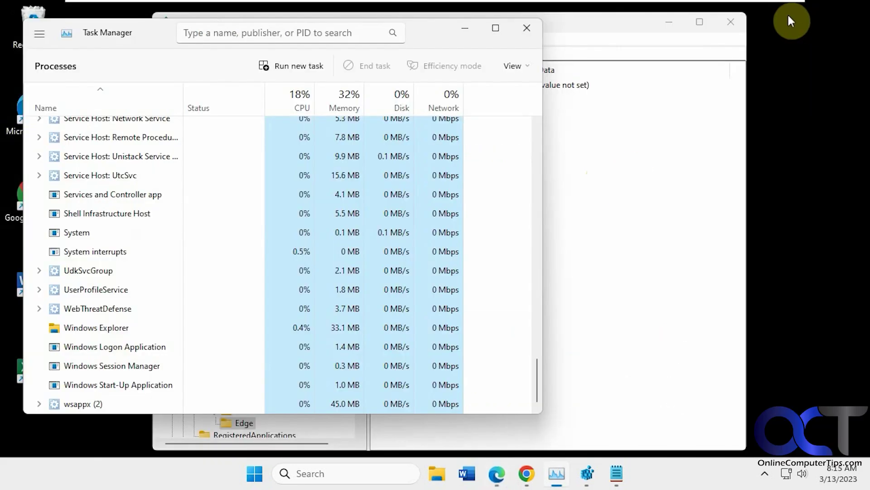
Step: Minimize Task Manager and restore the Notepad registry instructions in front of Registry Editor
click(465, 32)
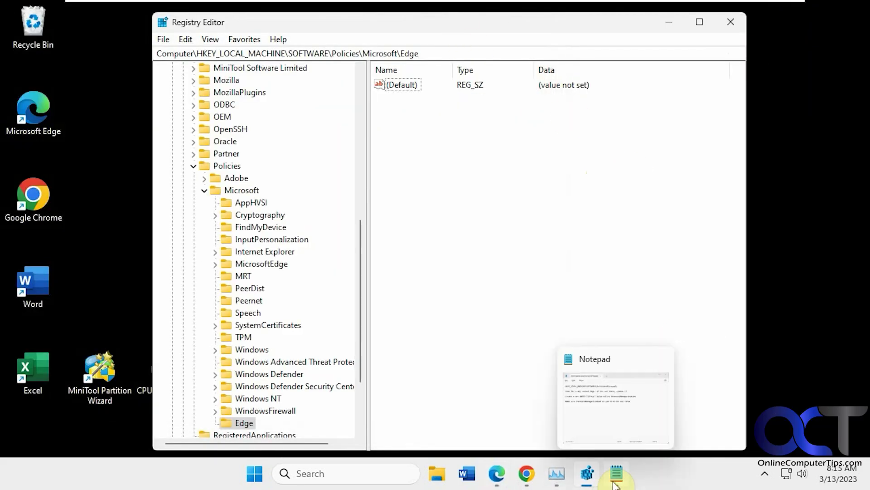
click(617, 477)
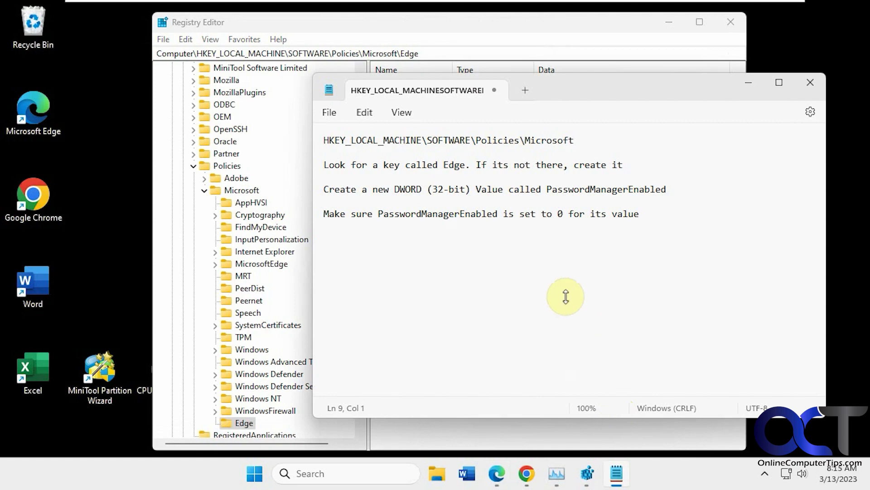